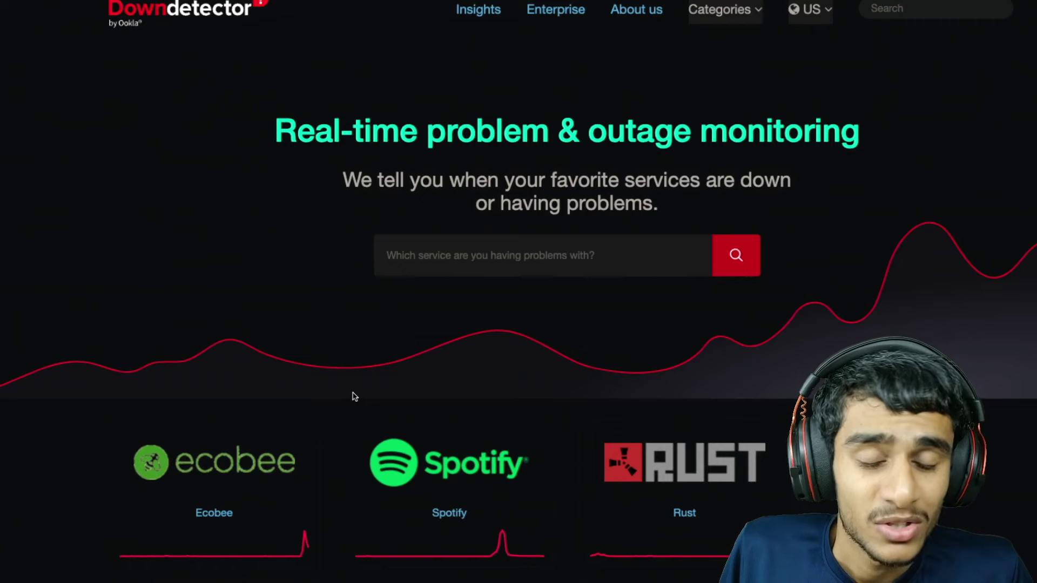
scroll(353, 396, down, 2)
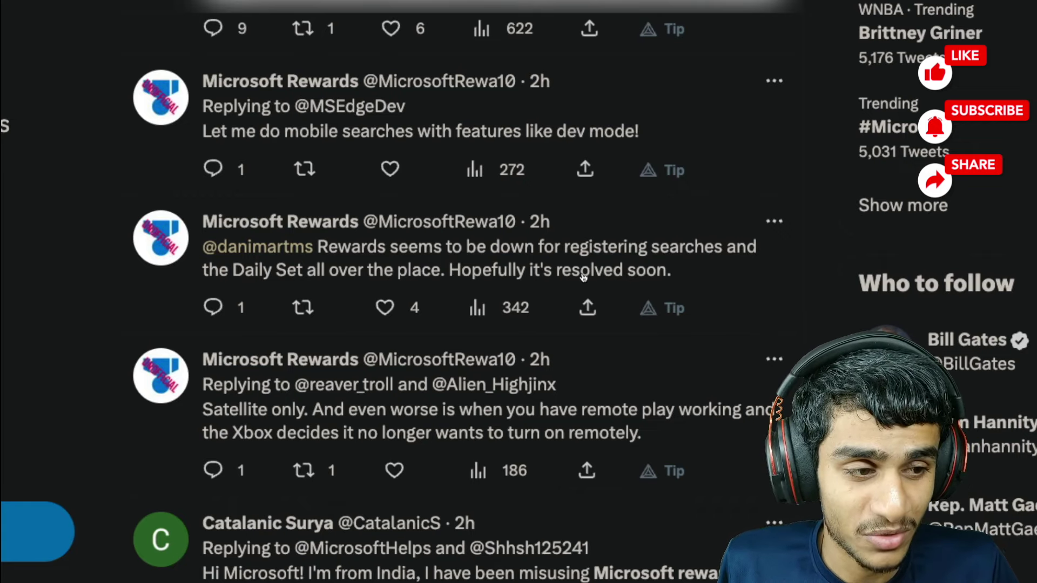
scroll(622, 277, down, 2)
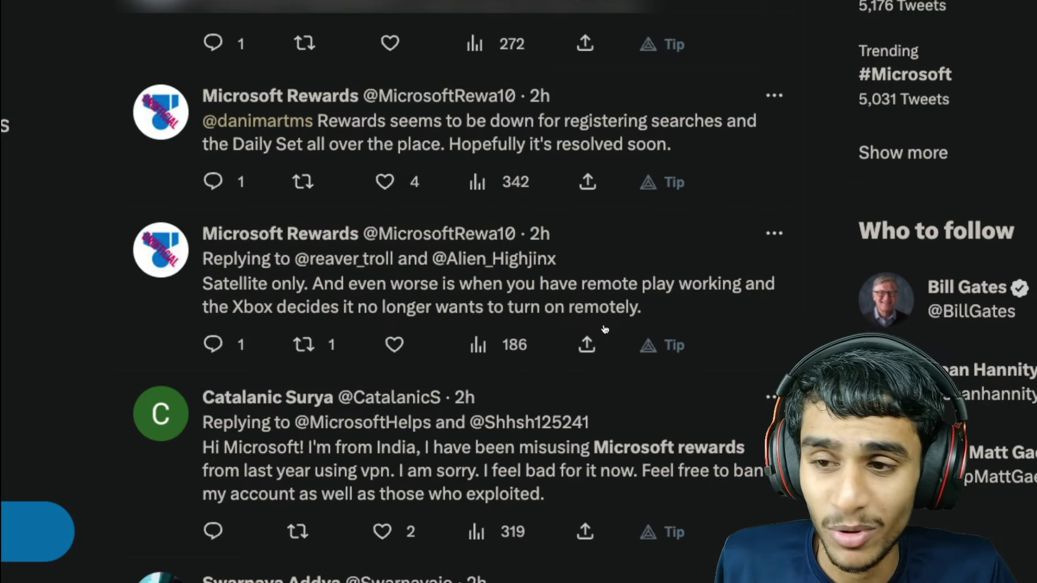
scroll(521, 322, down, 3)
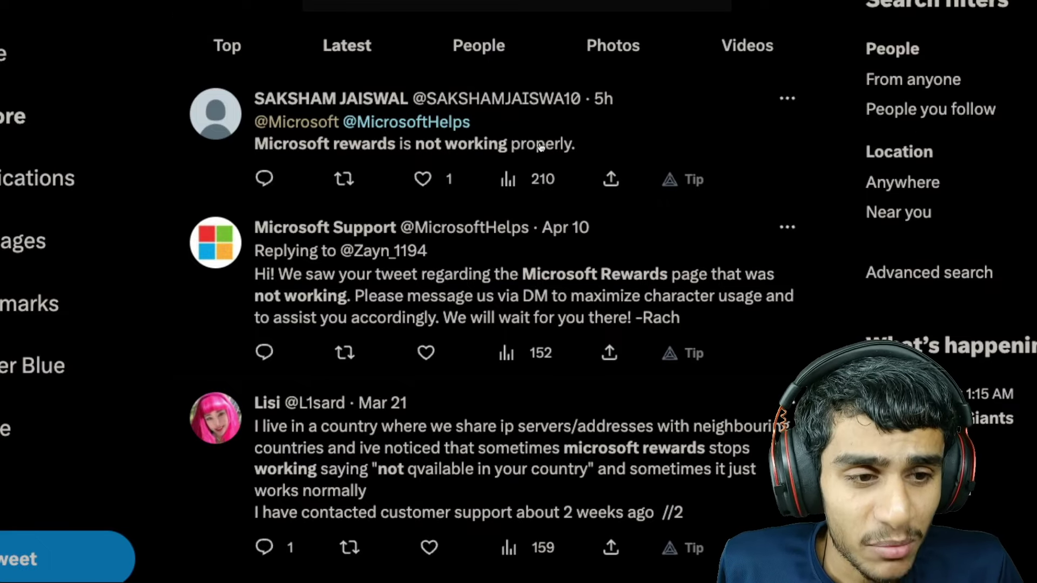
scroll(540, 147, down, 2)
scroll(540, 146, down, 3)
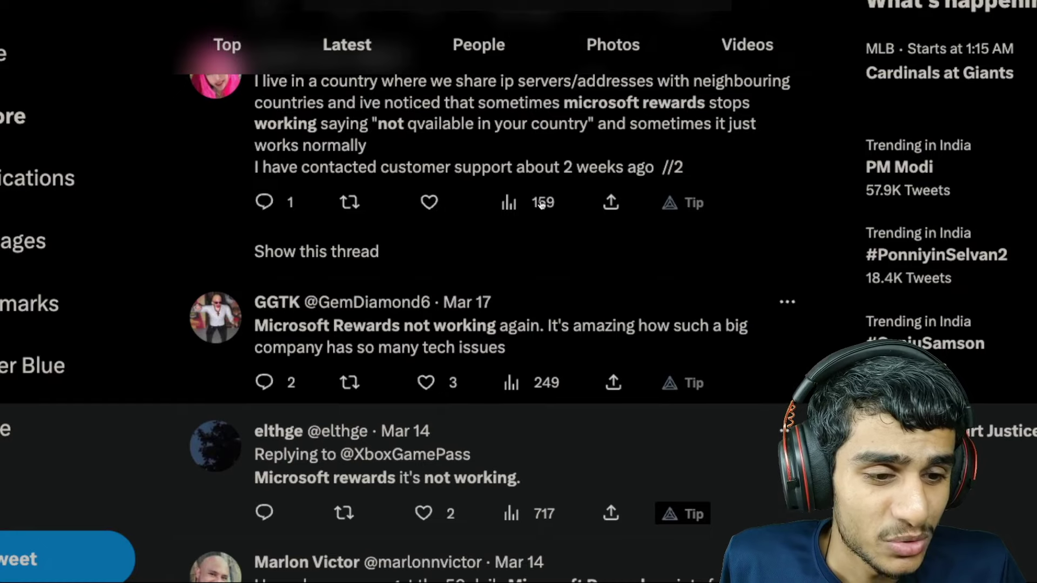
scroll(540, 207, up, 2)
scroll(540, 206, up, 3)
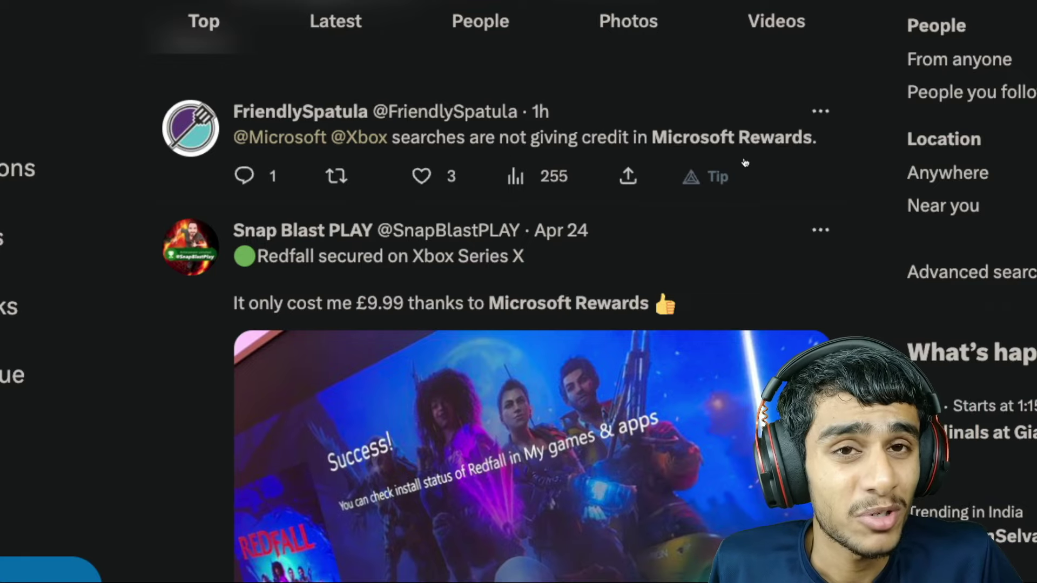
scroll(440, 342, down, 5)
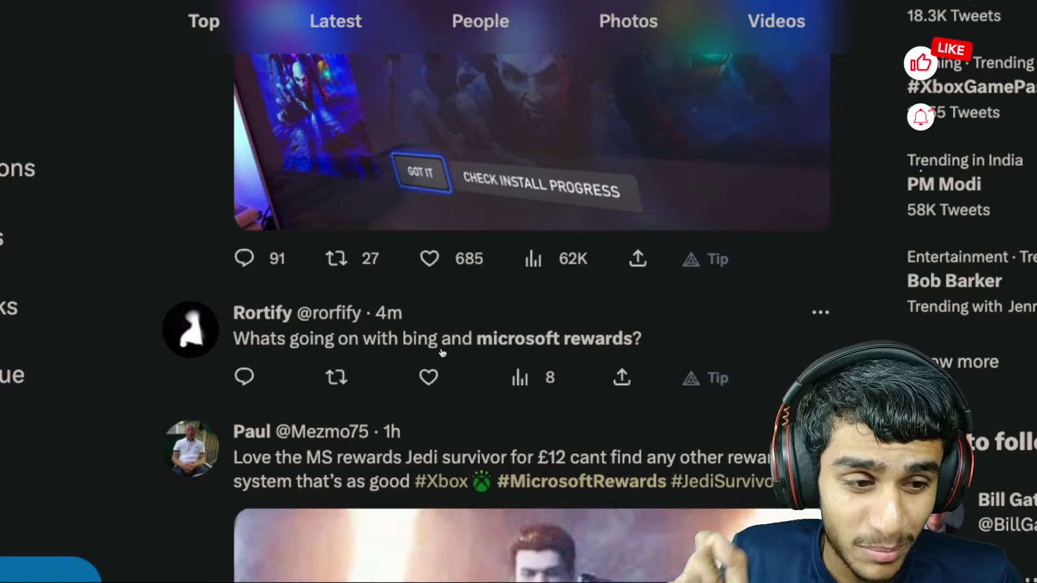
scroll(537, 354, down, 1)
scroll(539, 348, down, 1)
scroll(486, 291, up, 1)
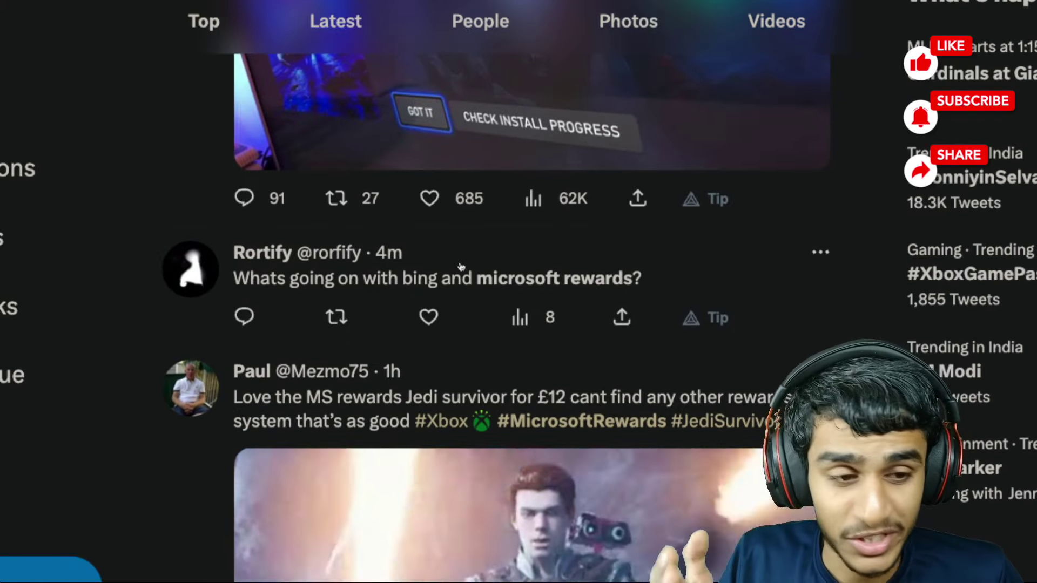
scroll(372, 284, down, 5)
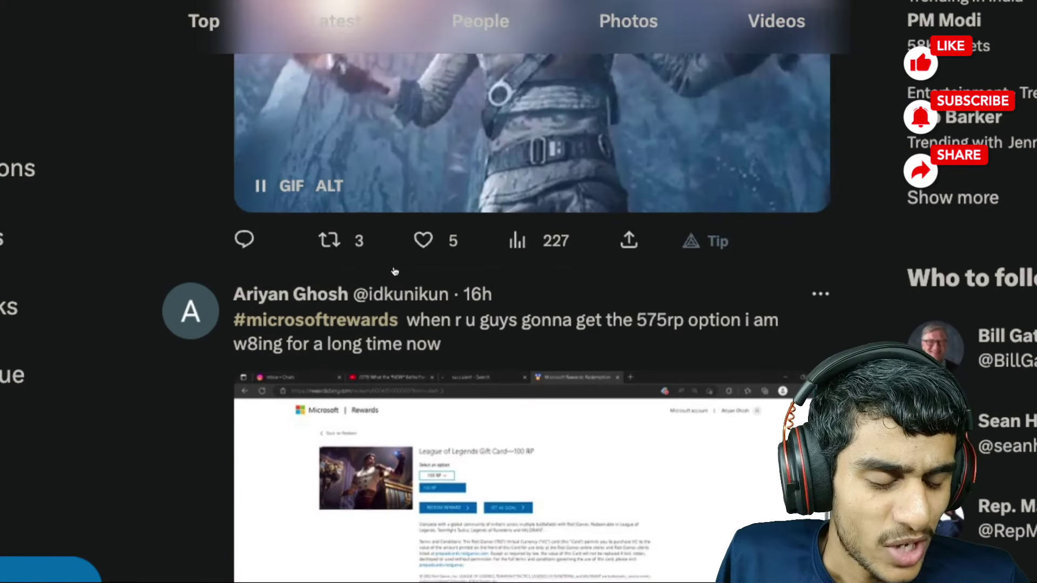
scroll(398, 299, down, 1)
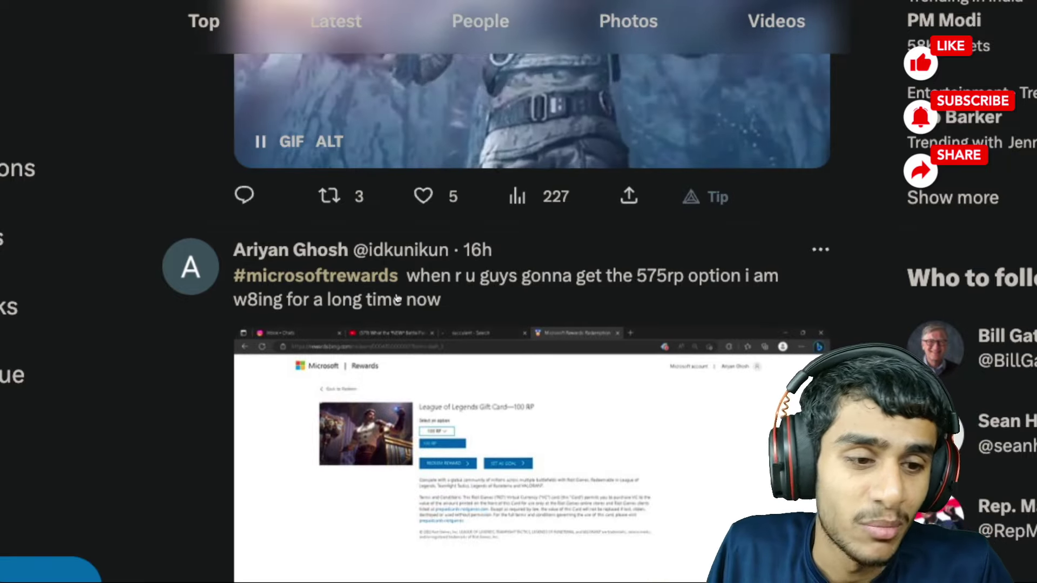
scroll(397, 299, down, 1)
scroll(398, 298, down, 3)
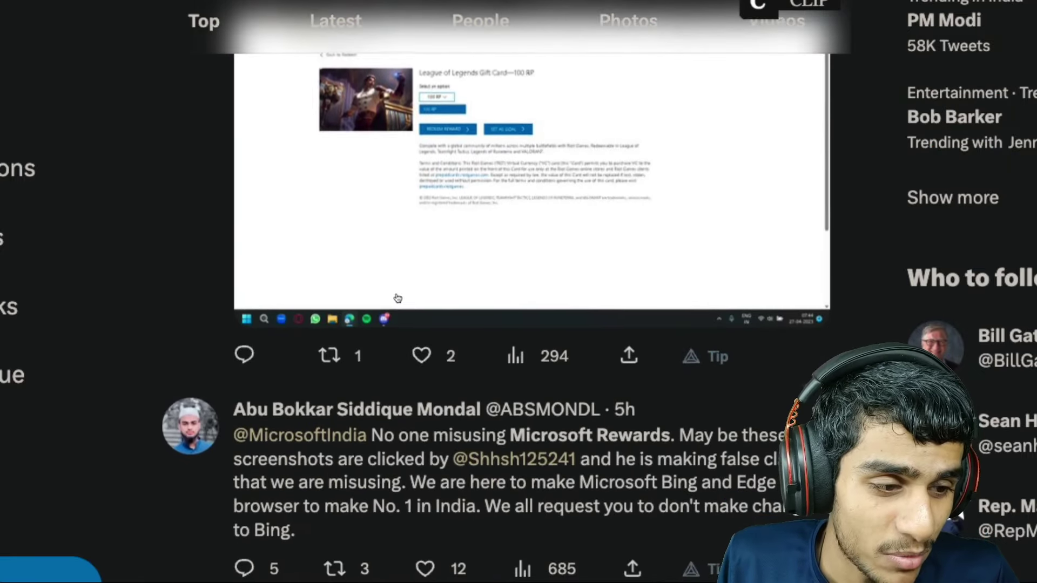
scroll(398, 298, down, 1)
scroll(398, 298, down, 1)
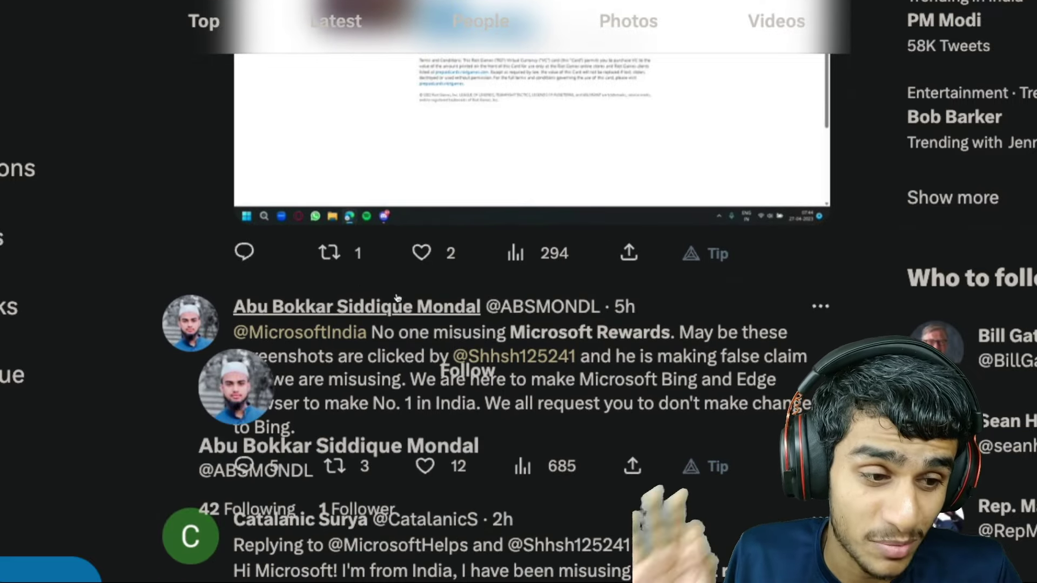
scroll(786, 200, down, 5)
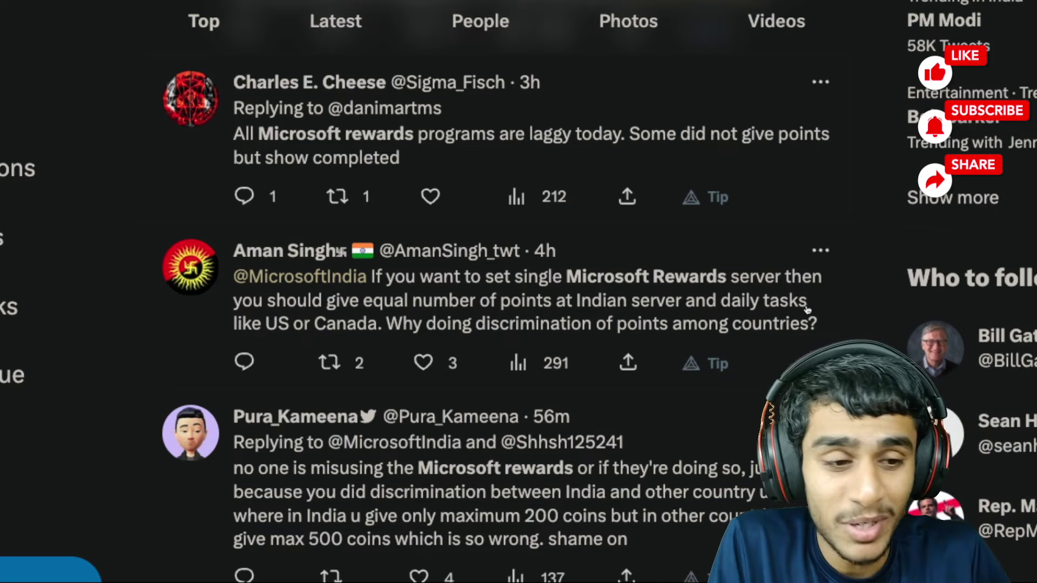
scroll(651, 272, down, 1)
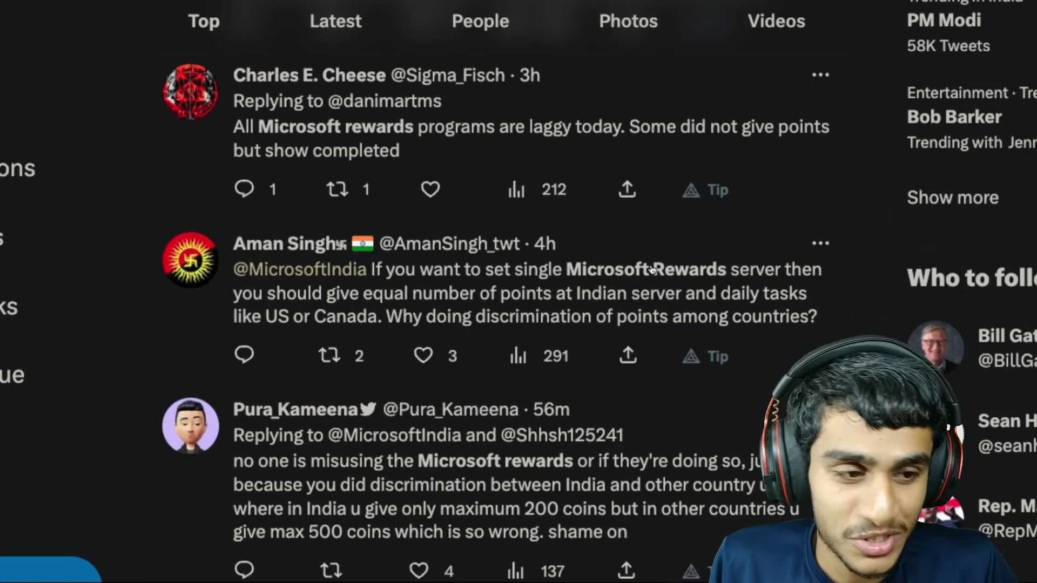
scroll(567, 284, down, 1)
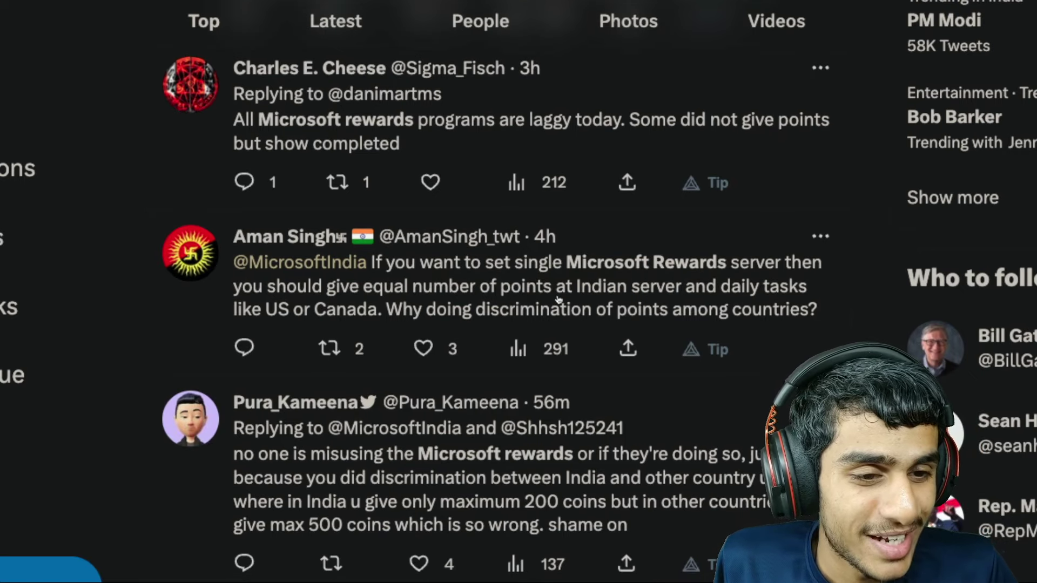
scroll(557, 300, down, 1)
scroll(705, 227, down, 1)
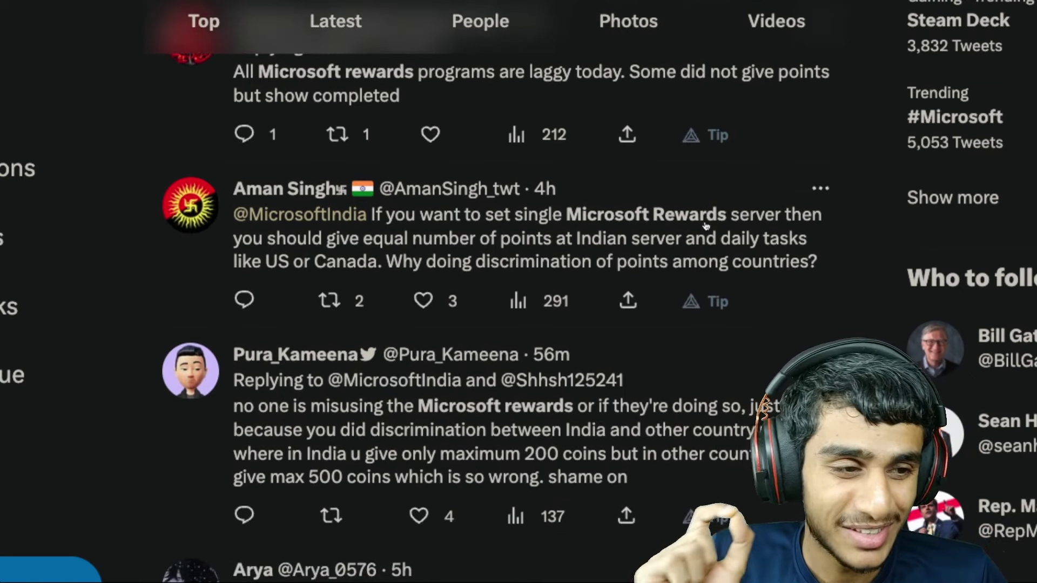
scroll(705, 231, down, 1)
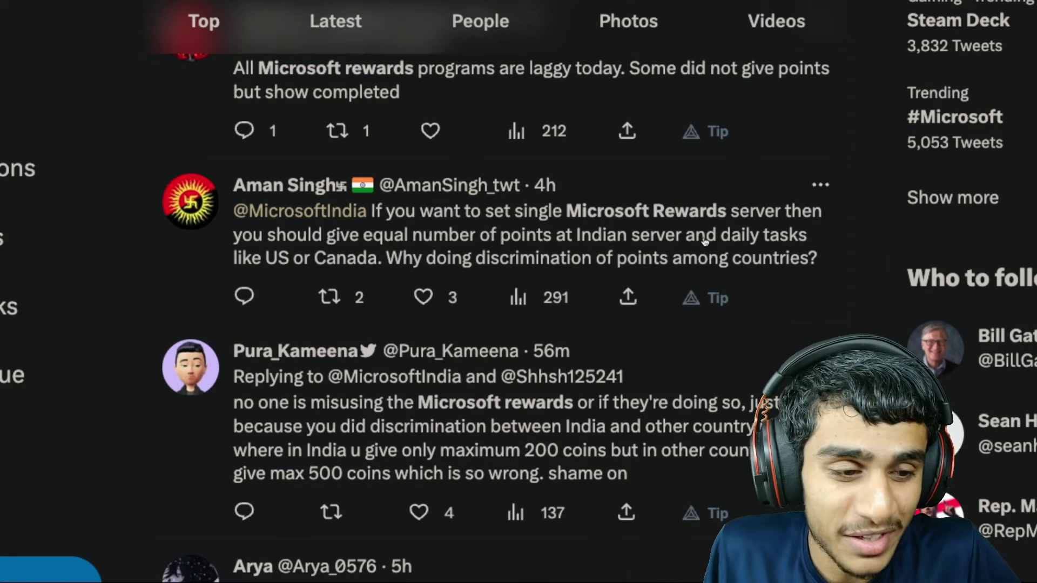
scroll(632, 284, down, 2)
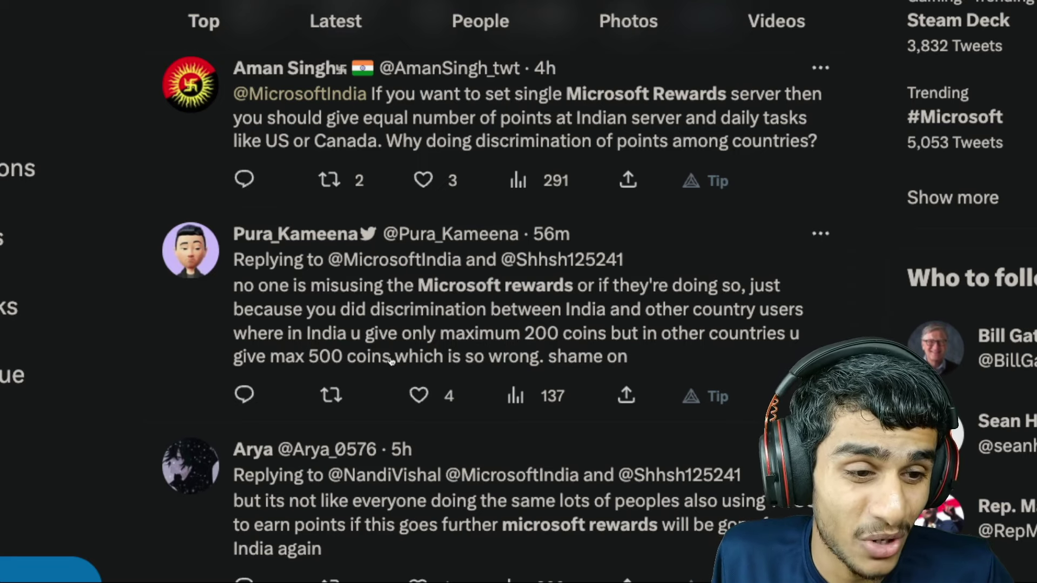
scroll(511, 362, down, 3)
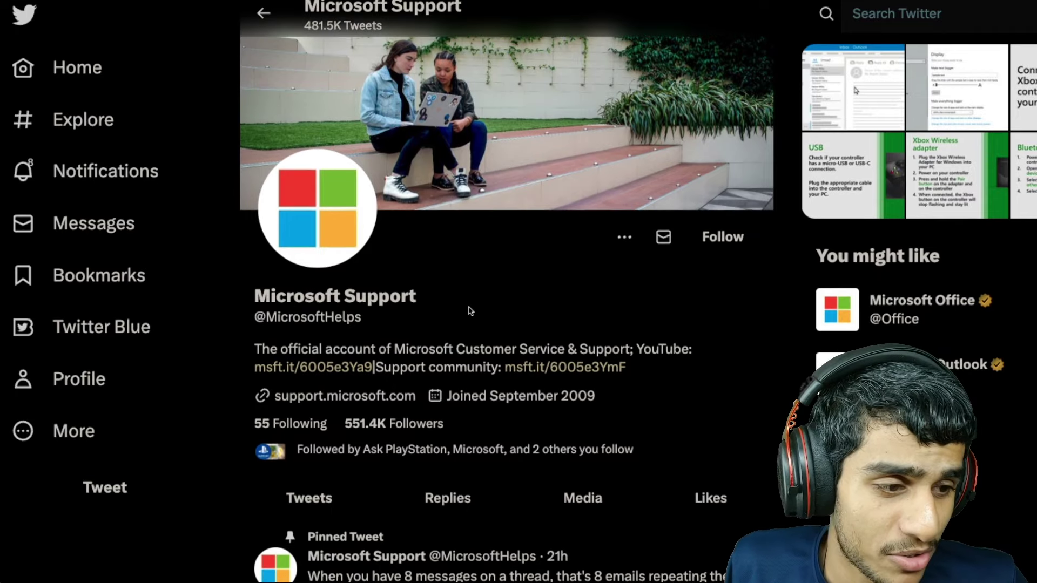
scroll(470, 308, down, 3)
scroll(561, 329, down, 1)
scroll(561, 328, down, 5)
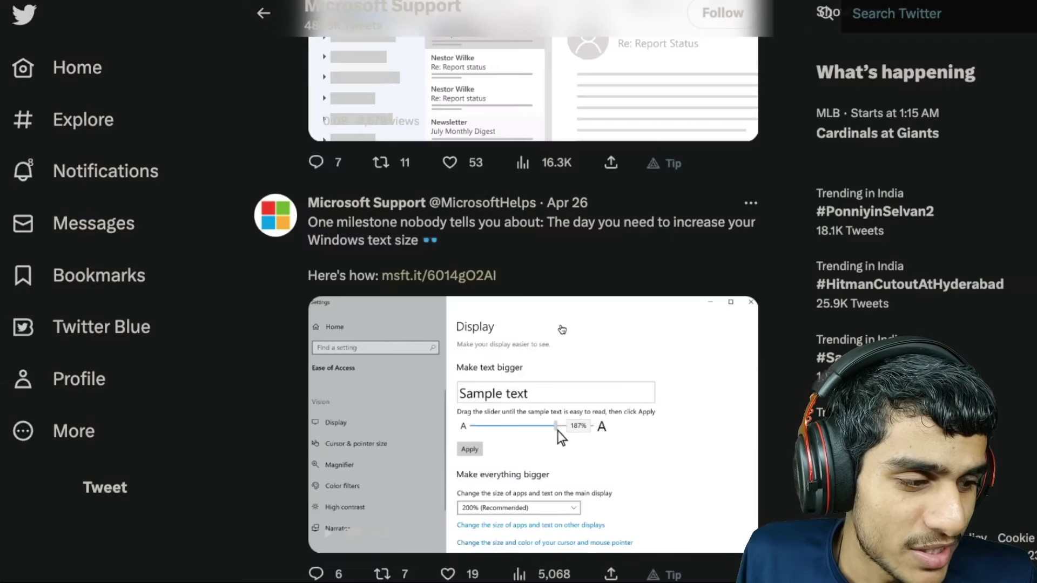
scroll(562, 329, down, 1)
scroll(561, 328, down, 3)
scroll(559, 328, down, 5)
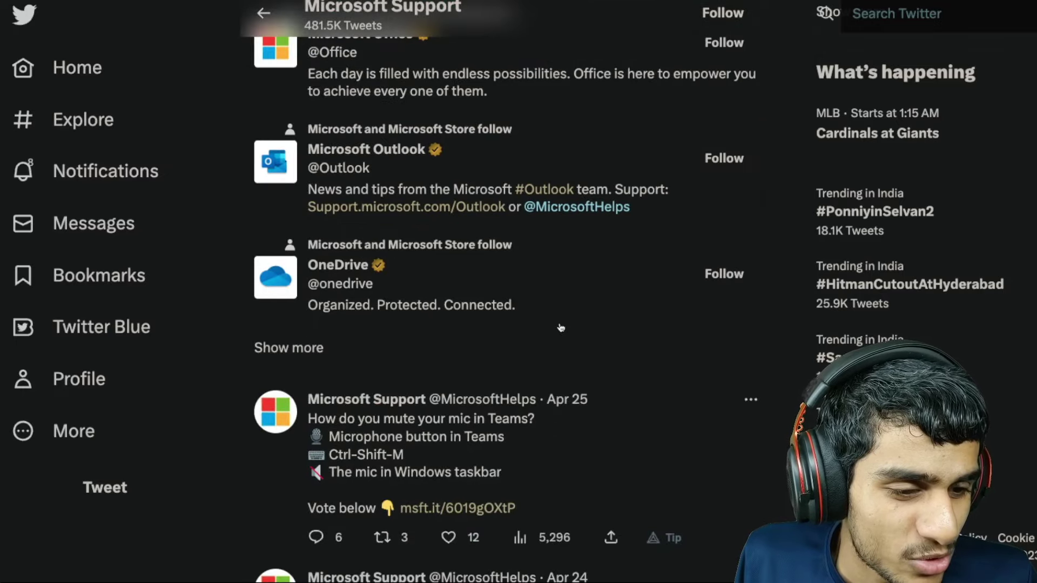
scroll(559, 328, down, 4)
scroll(560, 328, down, 5)
scroll(559, 327, down, 5)
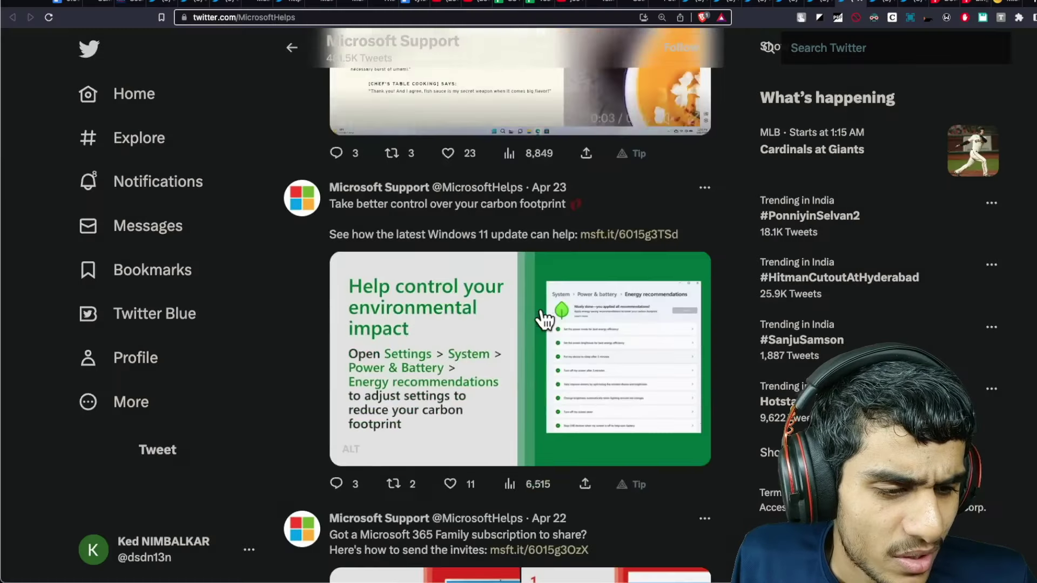
scroll(543, 319, down, 3)
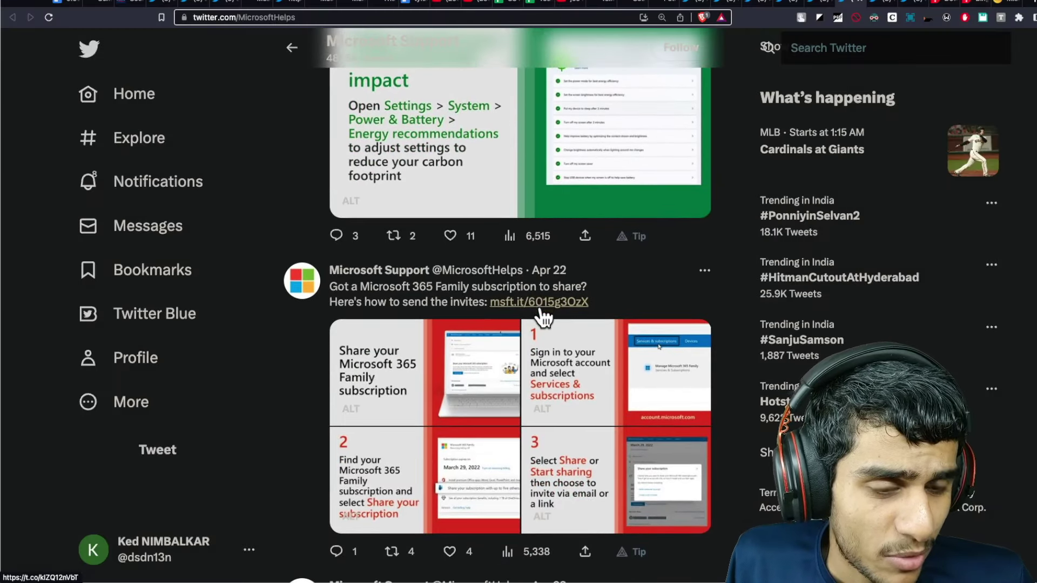
scroll(543, 318, up, 1)
scroll(543, 319, up, 2)
scroll(543, 316, up, 3)
scroll(542, 316, up, 2)
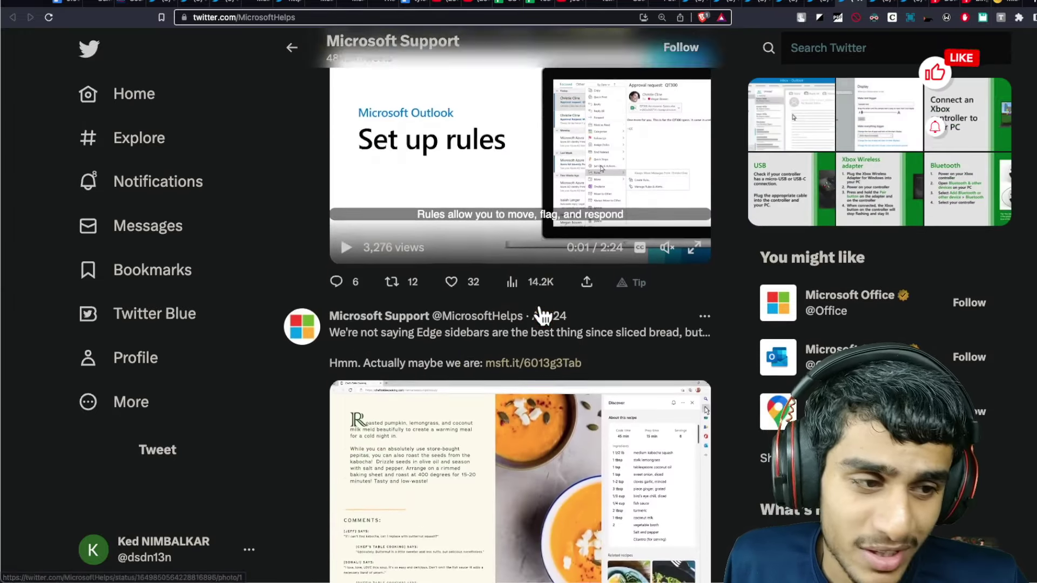
scroll(543, 316, up, 1)
scroll(542, 316, up, 5)
scroll(541, 316, up, 3)
scroll(543, 316, up, 2)
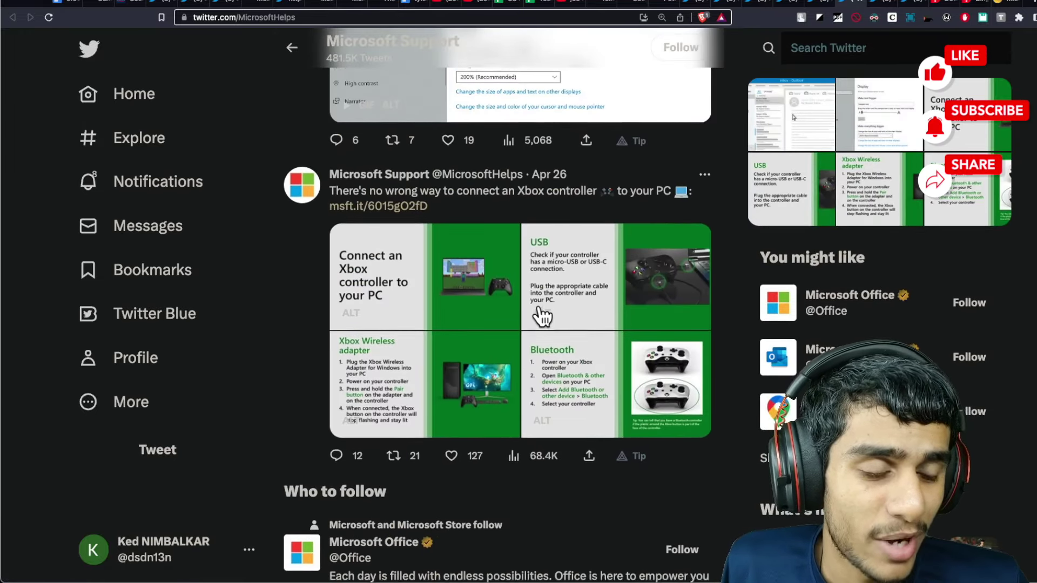
scroll(543, 316, up, 2)
scroll(543, 317, up, 3)
scroll(543, 316, up, 1)
scroll(542, 316, up, 4)
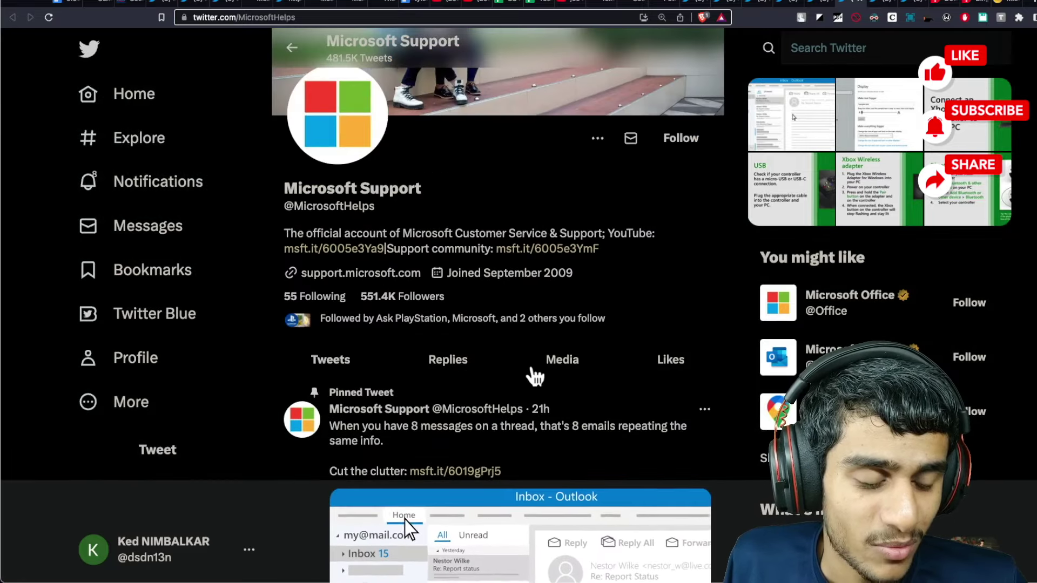
scroll(510, 357, down, 1)
scroll(523, 305, down, 3)
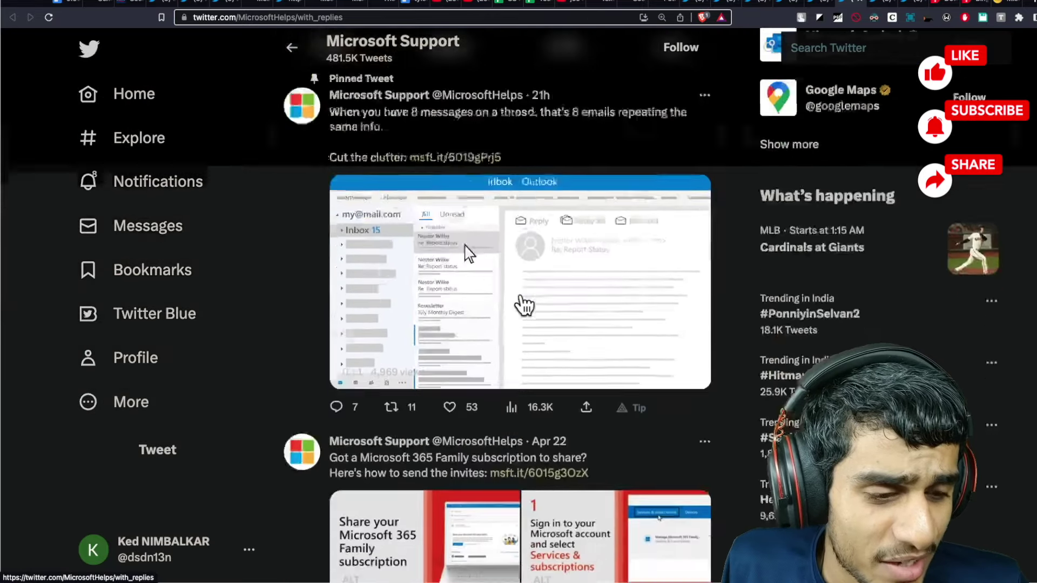
scroll(524, 305, down, 2)
scroll(524, 304, down, 4)
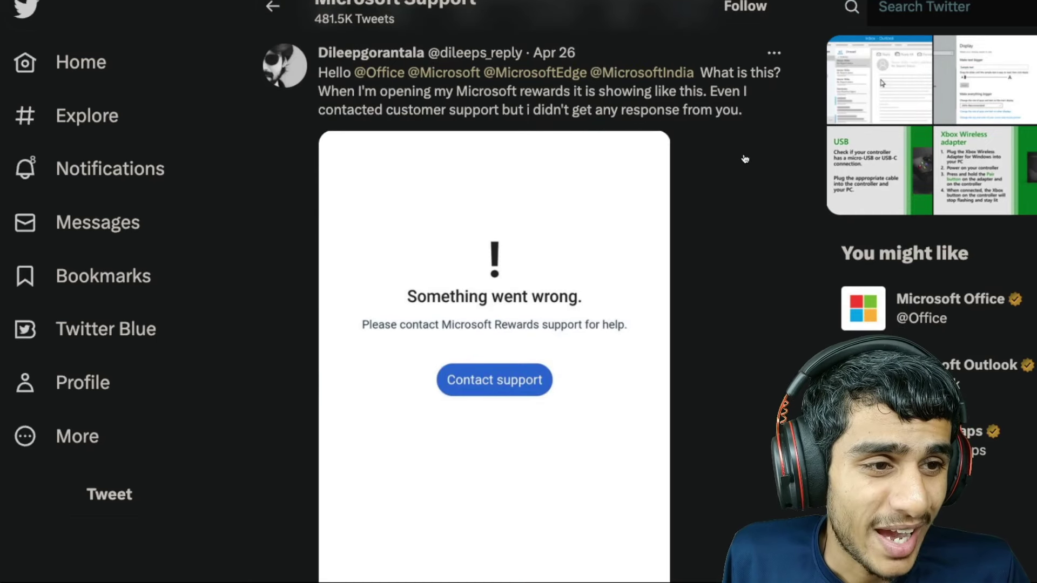
scroll(745, 158, down, 4)
scroll(636, 244, down, 2)
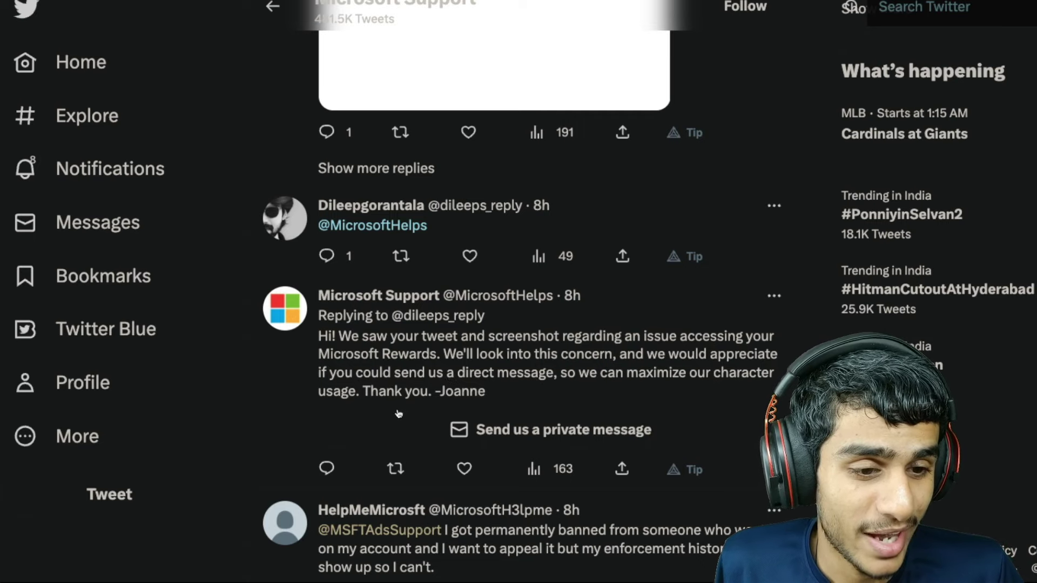
scroll(723, 343, down, 2)
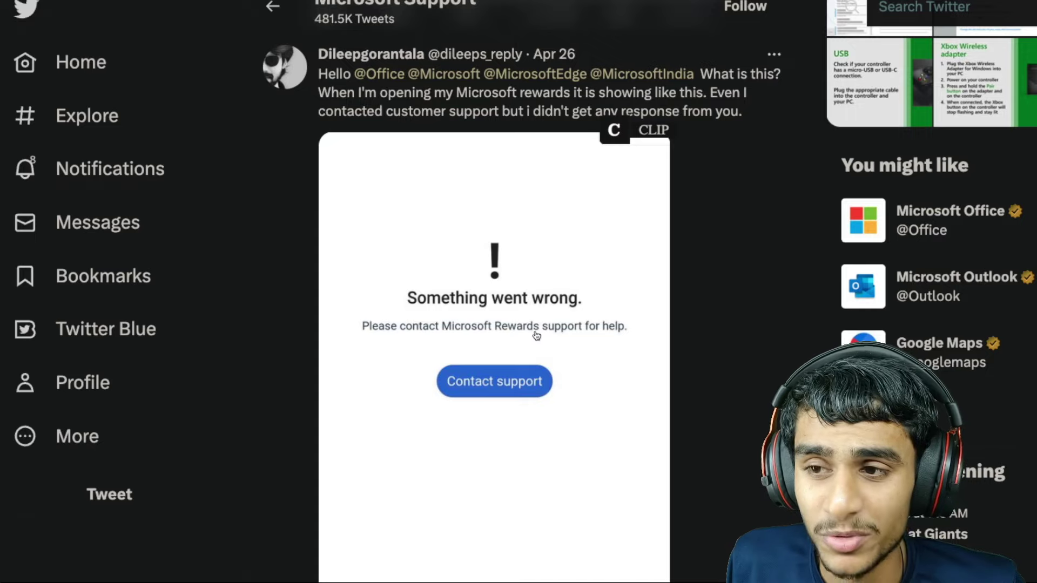
scroll(535, 335, down, 1)
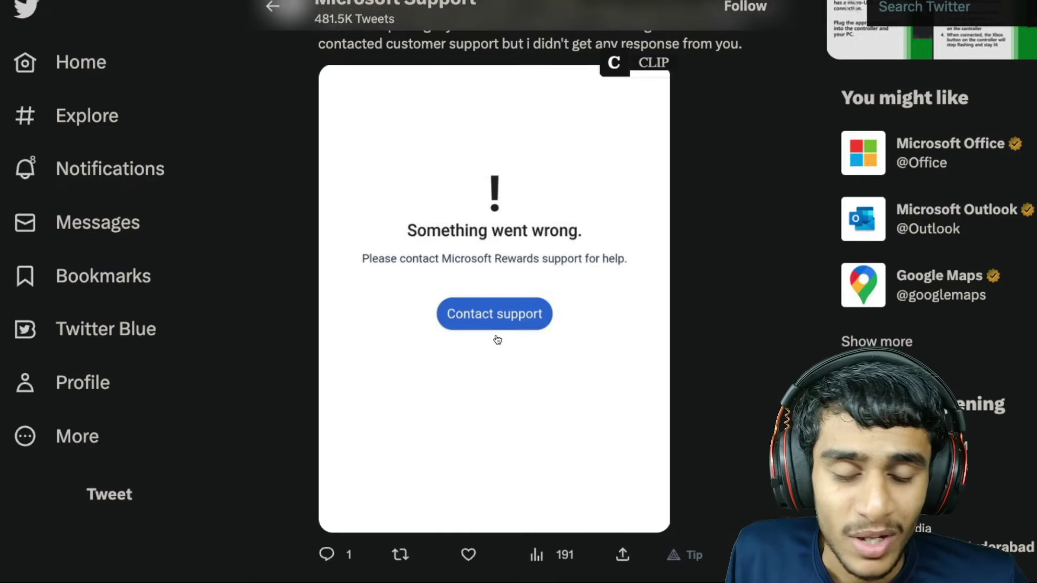